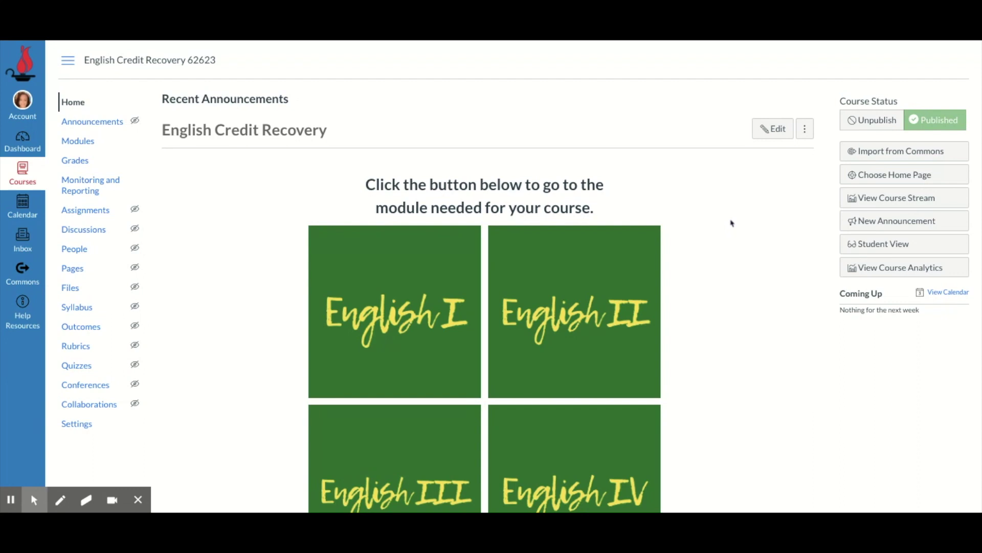
# - Open the course's Modules list and scroll down through it
pyautogui.scroll(-3, 732, 223)
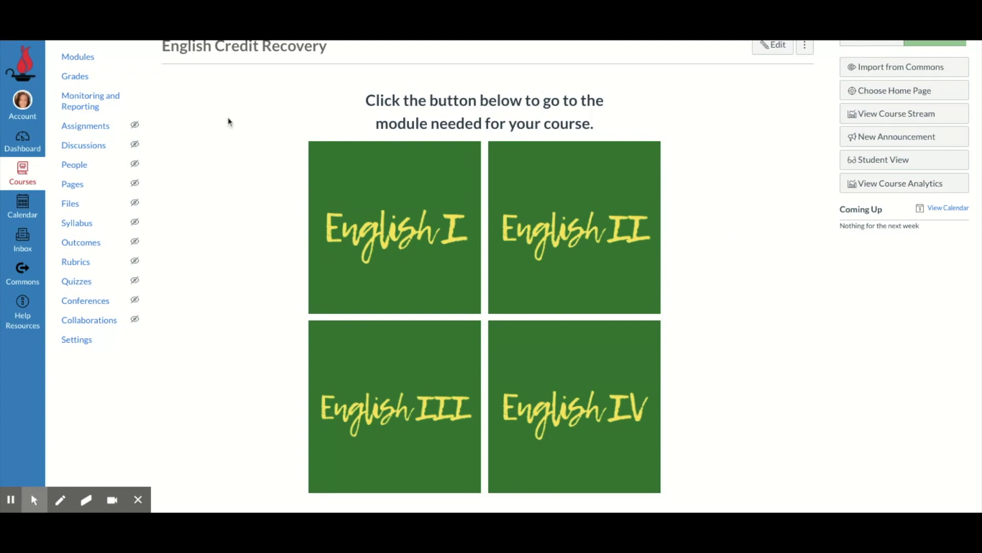
pyautogui.scroll(1, 228, 121)
pyautogui.click(74, 115)
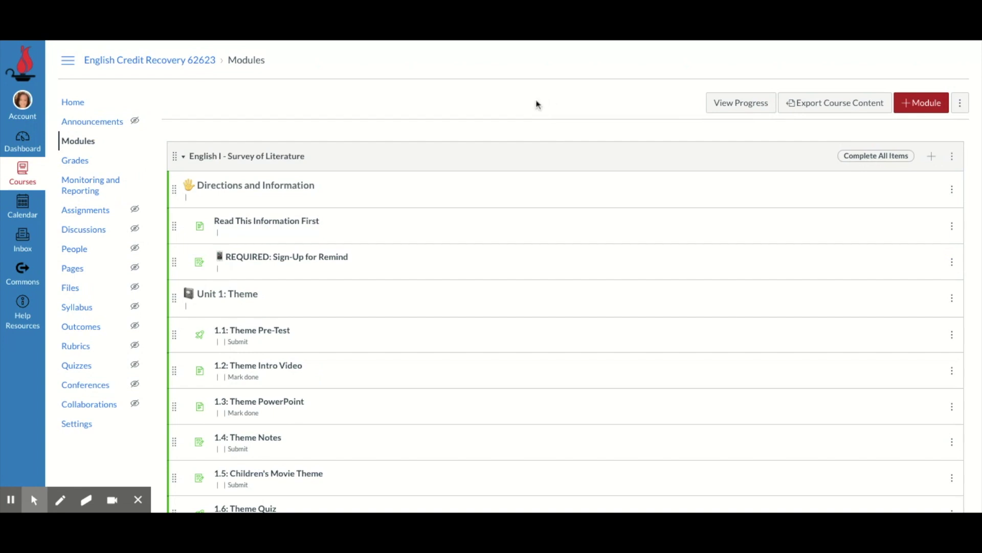
pyautogui.scroll(-3, 357, 136)
pyautogui.scroll(-15, 358, 136)
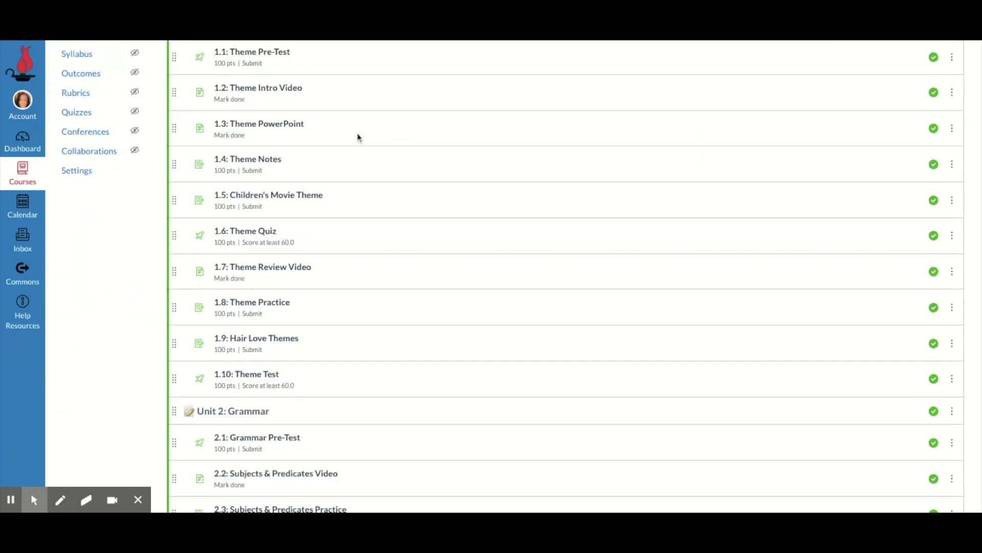
pyautogui.scroll(-18, 358, 136)
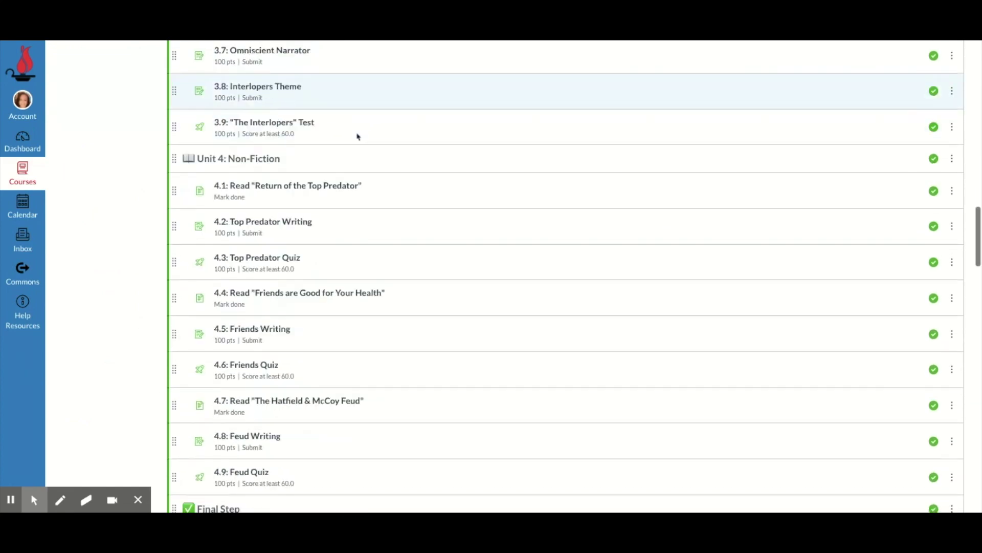
pyautogui.scroll(-20, 358, 136)
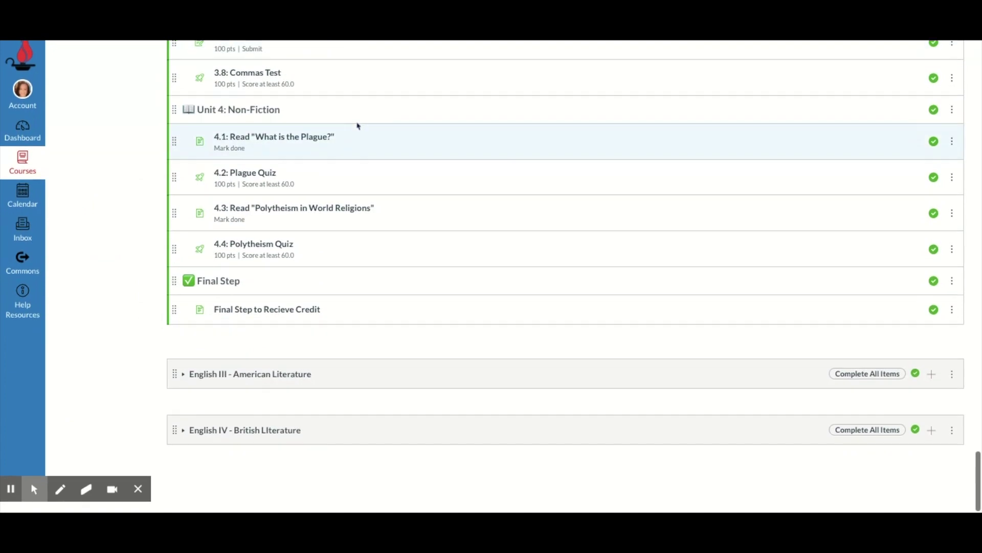
# - Expand the English III - American Literature and English IV British Literature modules
pyautogui.click(251, 373)
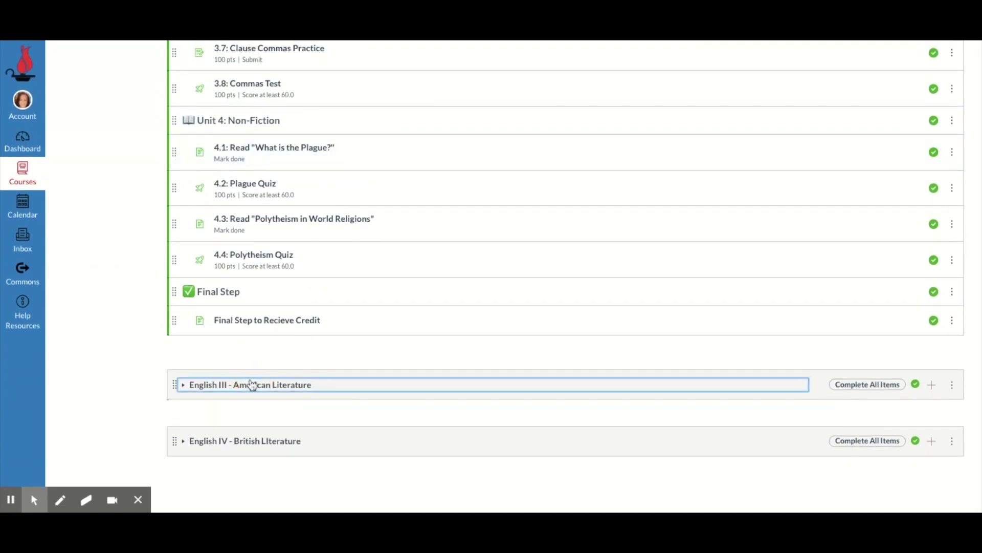
pyautogui.scroll(-15, 443, 335)
pyautogui.click(233, 430)
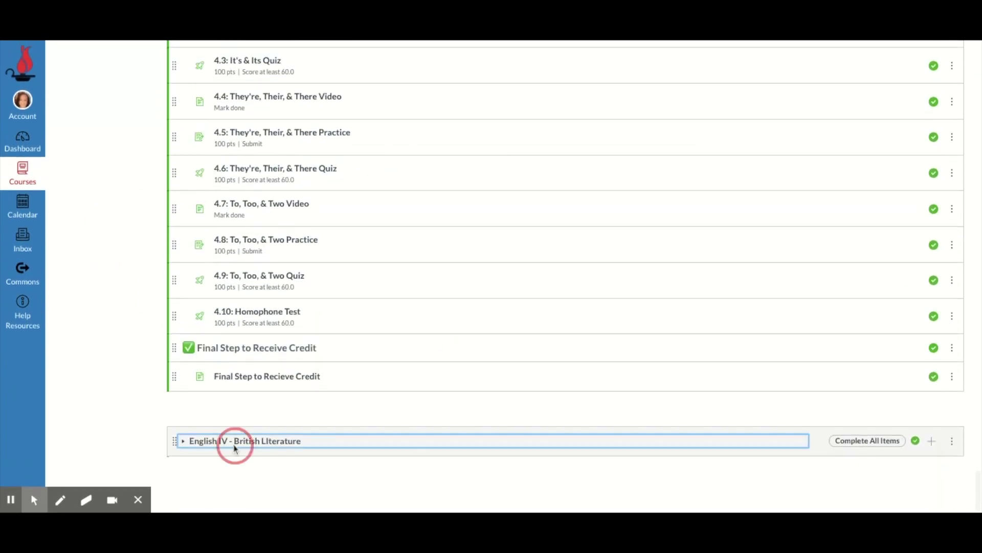
pyautogui.scroll(-15, 402, 382)
pyautogui.scroll(20, 404, 395)
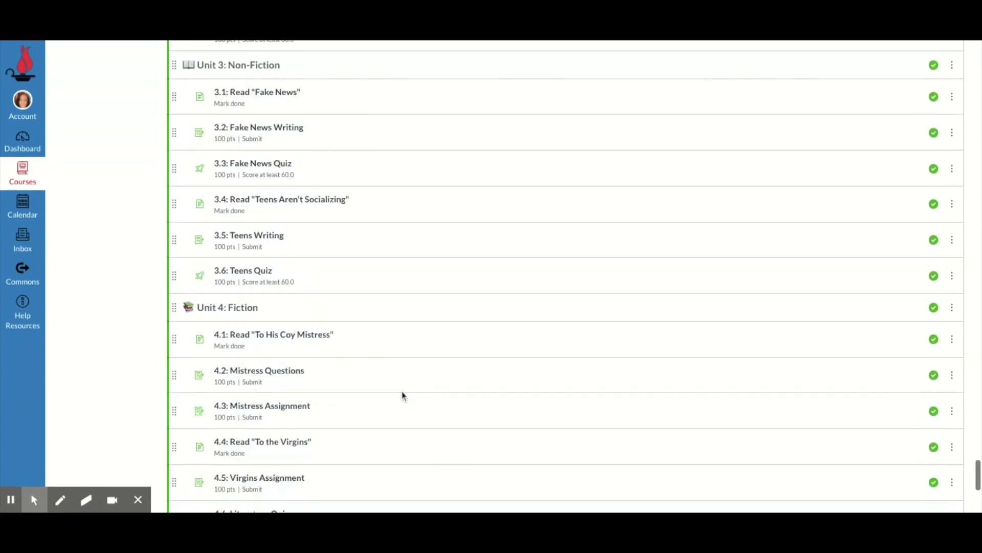
pyautogui.scroll(20, 404, 395)
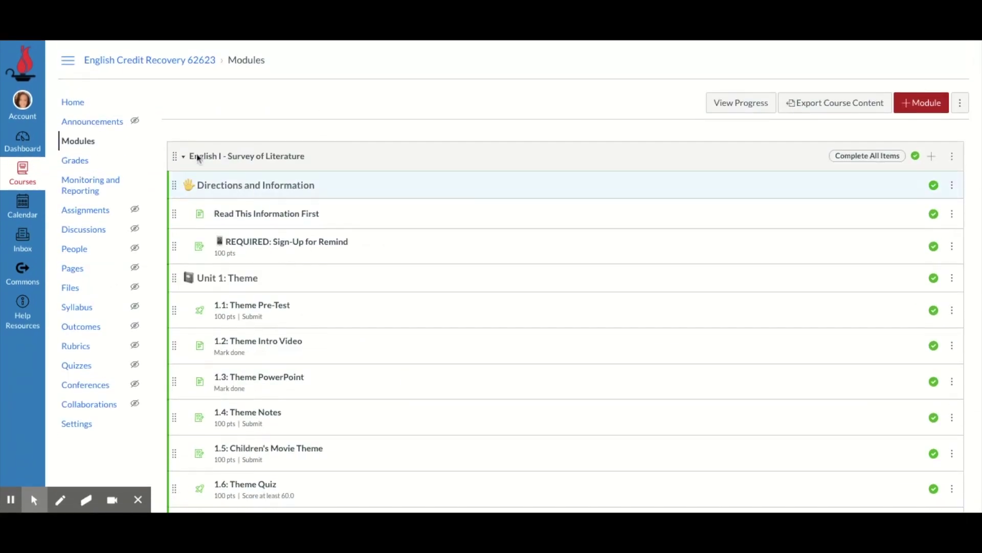
# - Return to the course home page and open English III from its image tile
pyautogui.click(82, 104)
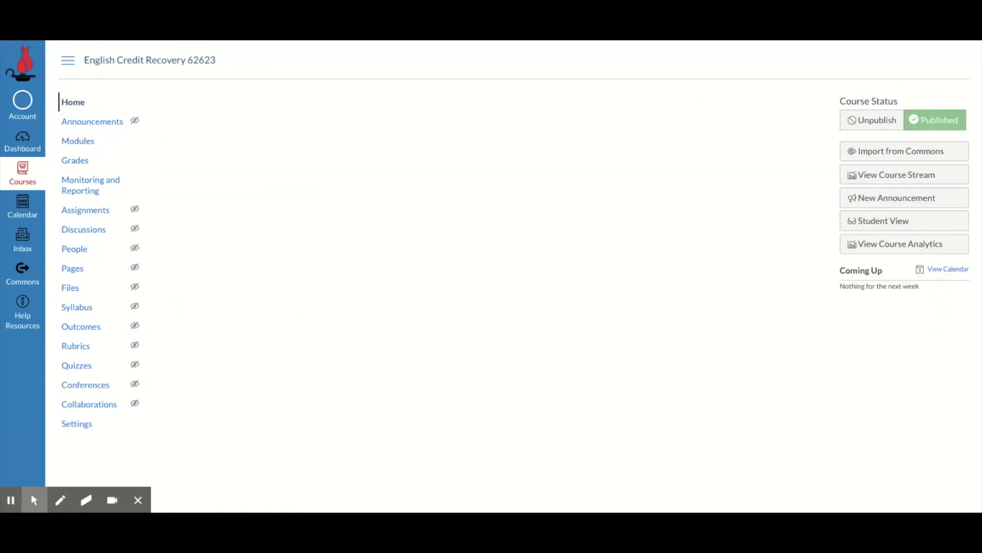
pyautogui.scroll(-3, 663, 145)
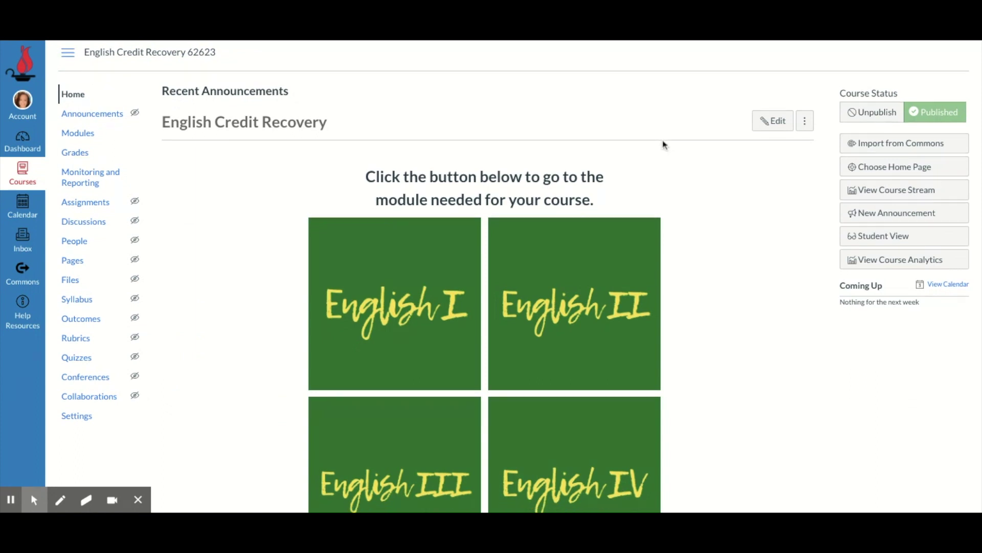
pyautogui.click(400, 410)
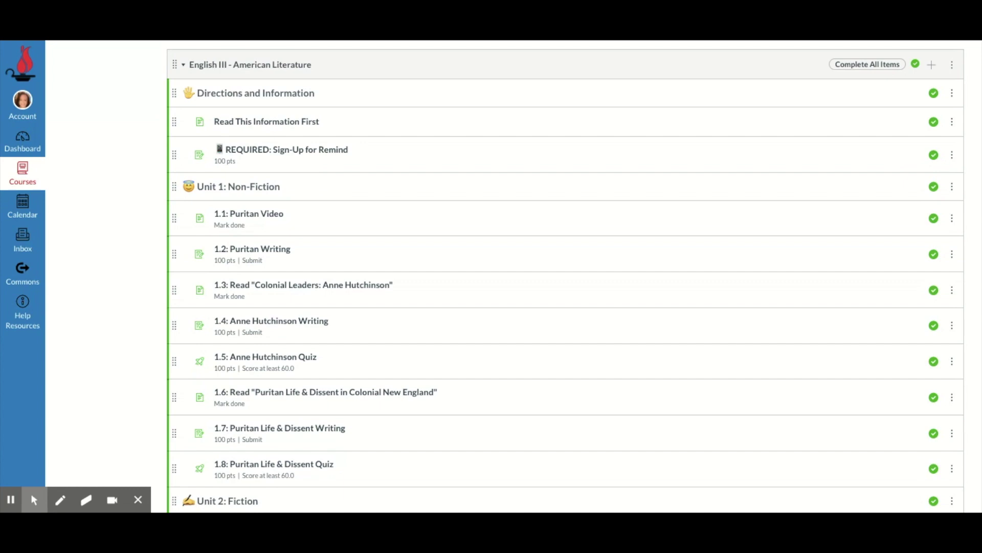
pyautogui.scroll(-20, 435, 389)
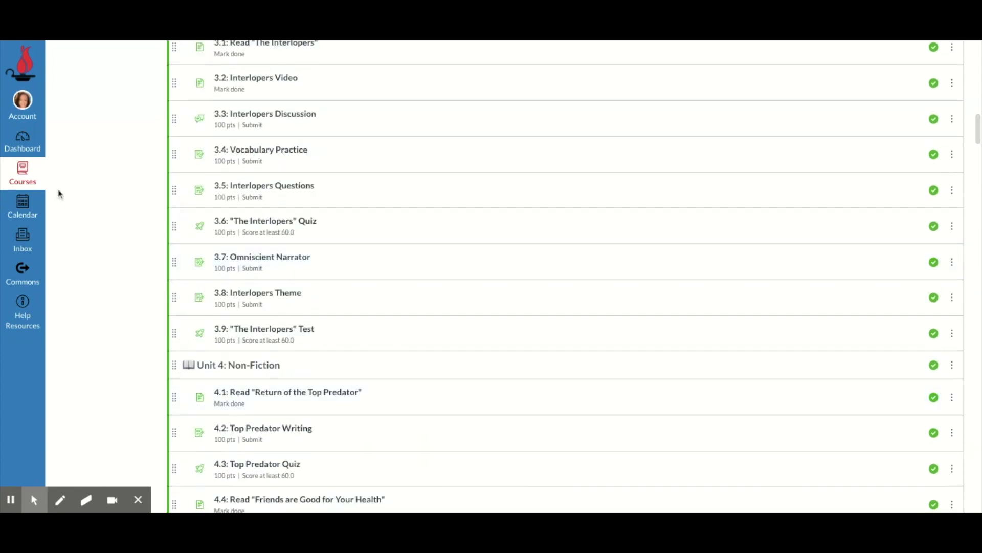
pyautogui.click(25, 182)
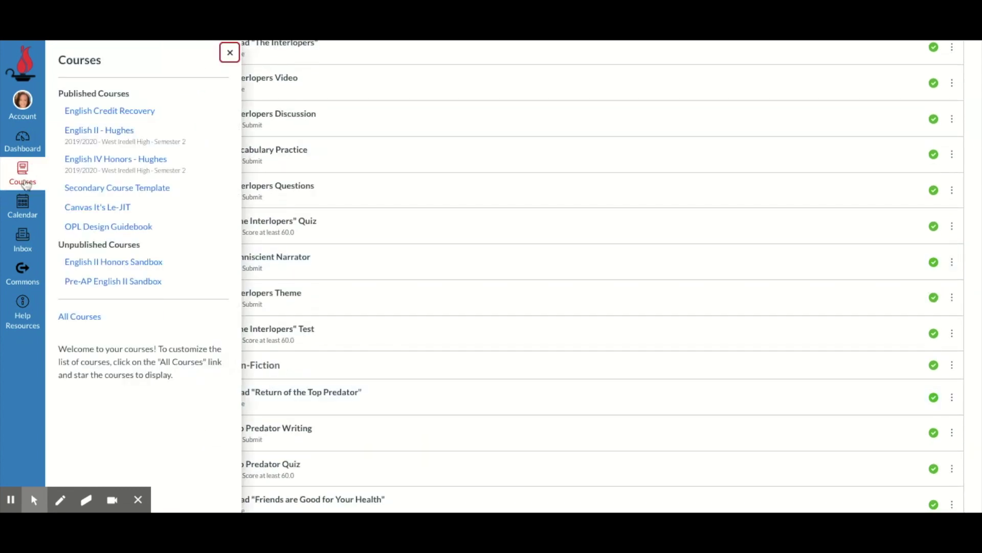
# - Open the English II Honors Sandbox course and scroll through its home page buttons
pyautogui.click(127, 263)
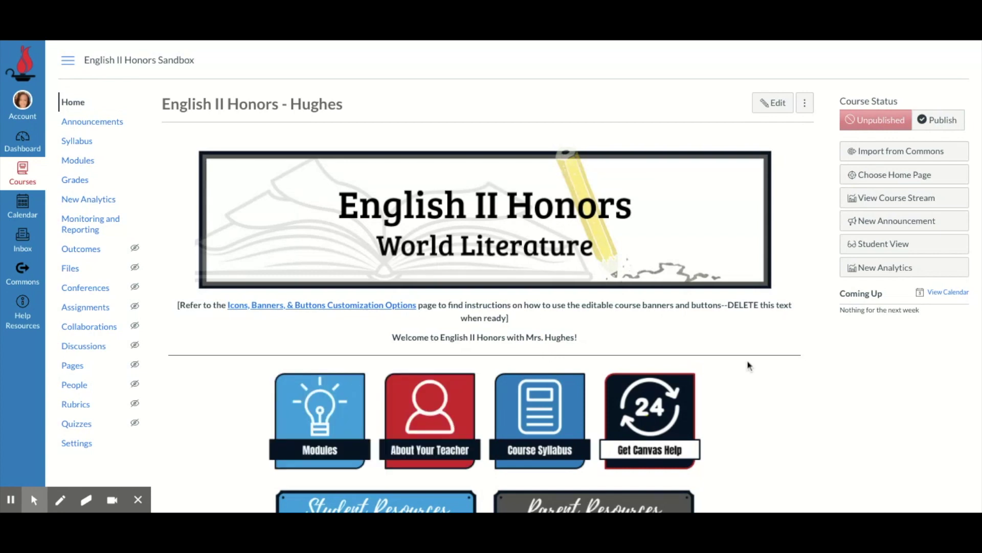
pyautogui.scroll(-2, 748, 364)
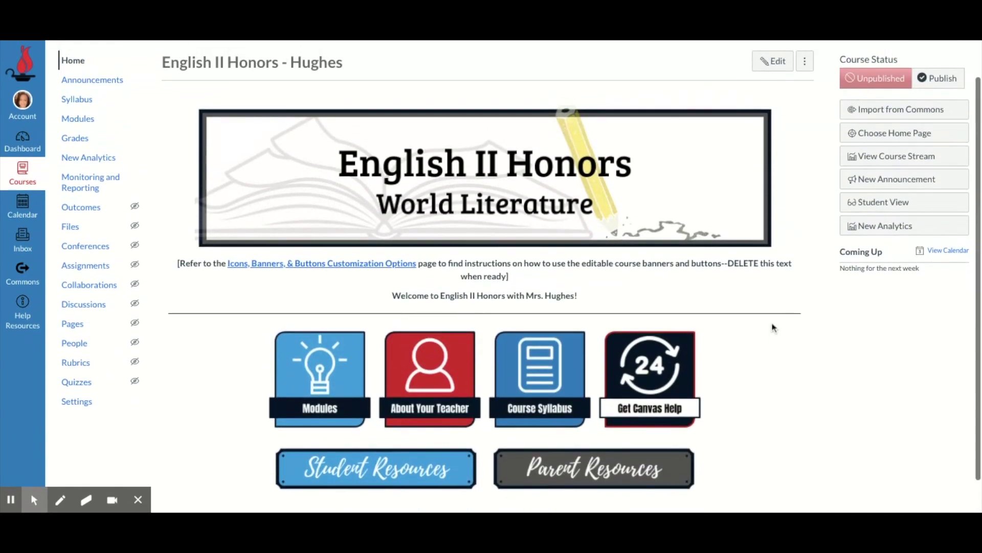
pyautogui.scroll(-1, 774, 328)
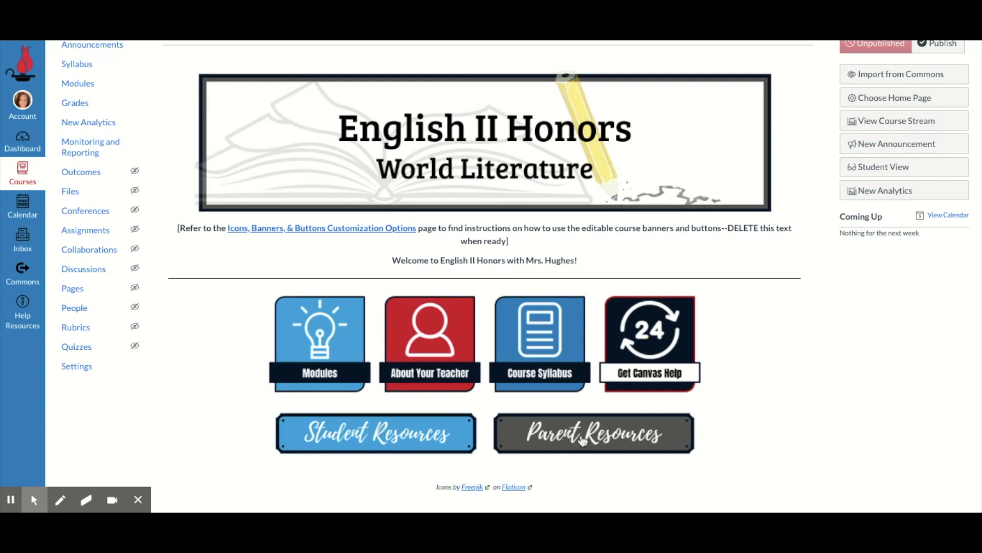
pyautogui.scroll(1, 772, 331)
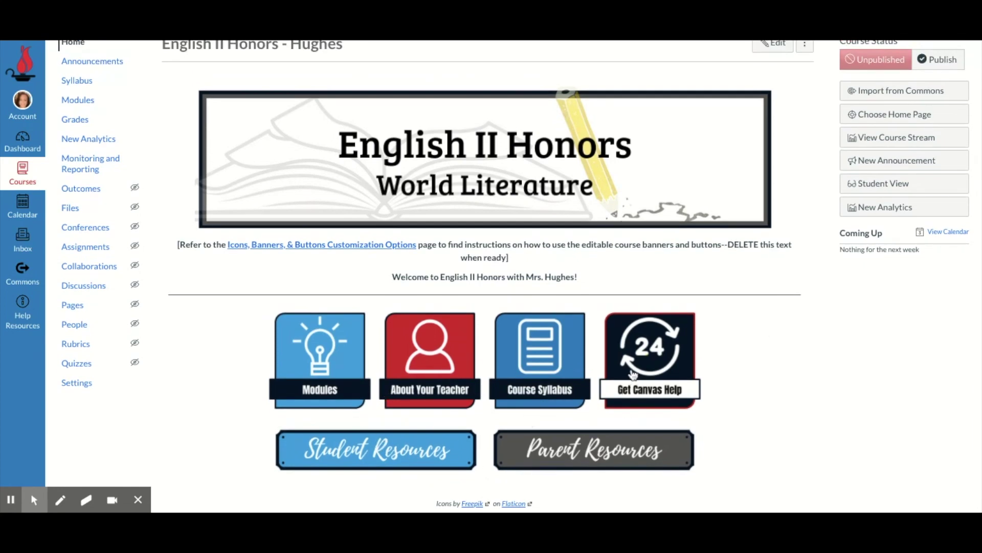
pyautogui.scroll(1, 633, 373)
pyautogui.scroll(-2, 633, 373)
pyautogui.scroll(2, 632, 373)
pyautogui.scroll(-2, 631, 373)
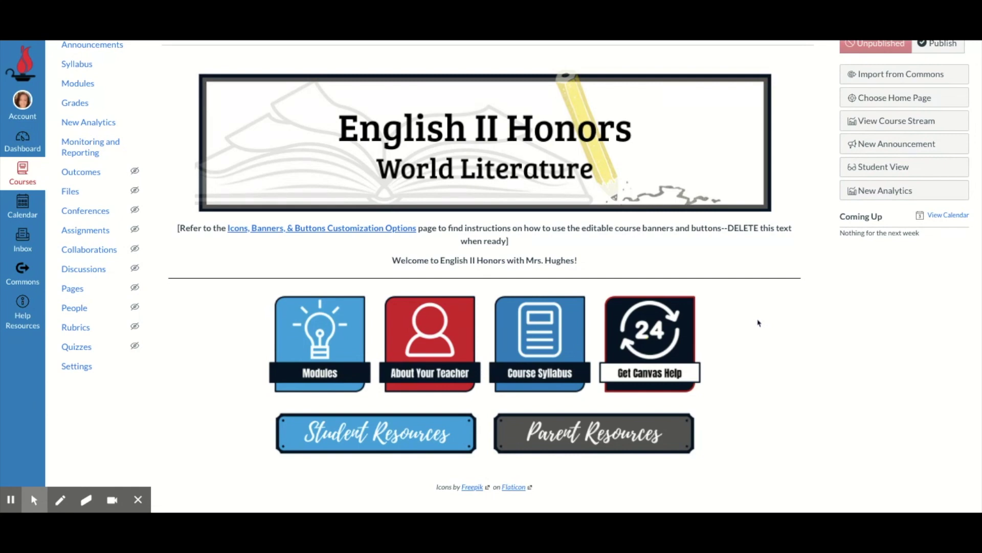
pyautogui.scroll(3, 759, 323)
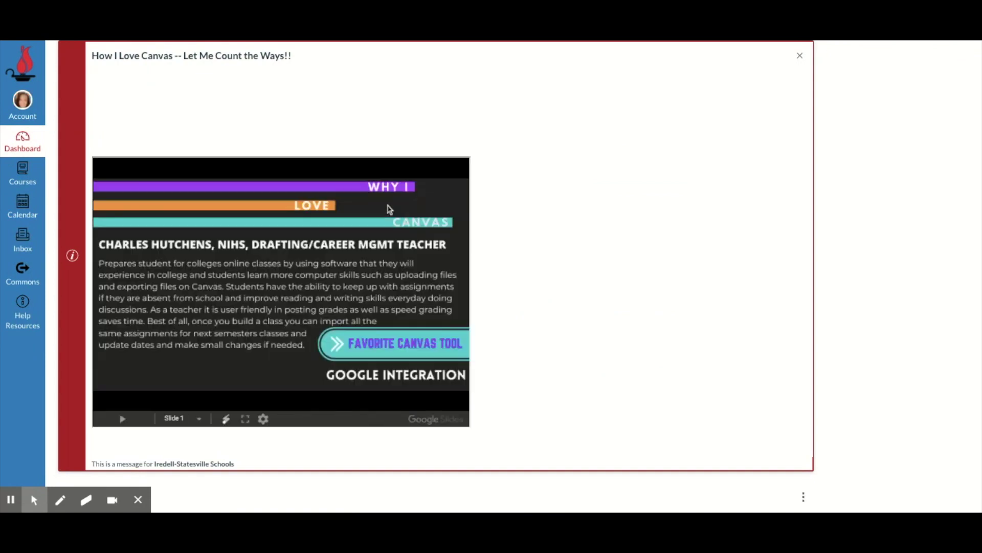
# - Scroll the Dashboard to locate the English Credit Recovery course card
pyautogui.scroll(-8, 416, 229)
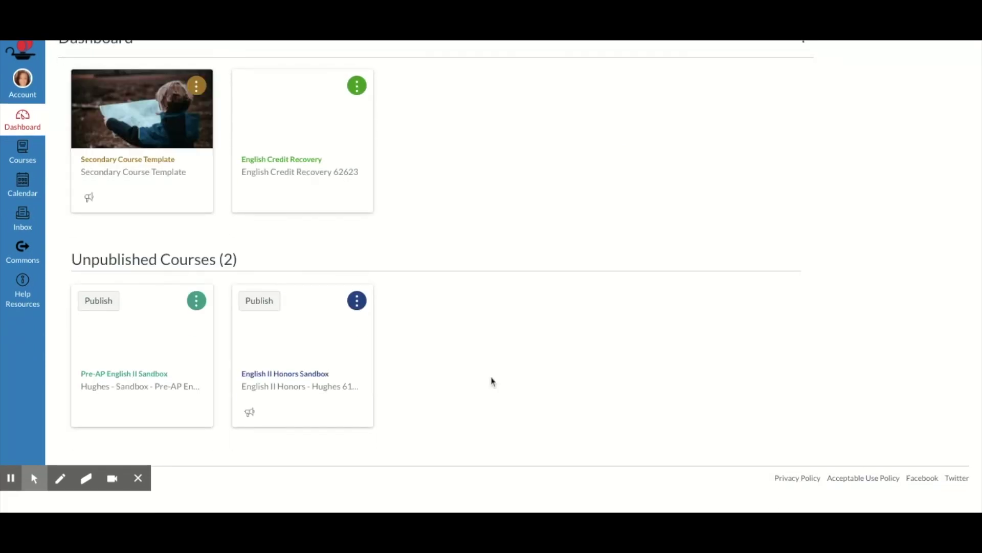
pyautogui.scroll(1, 491, 382)
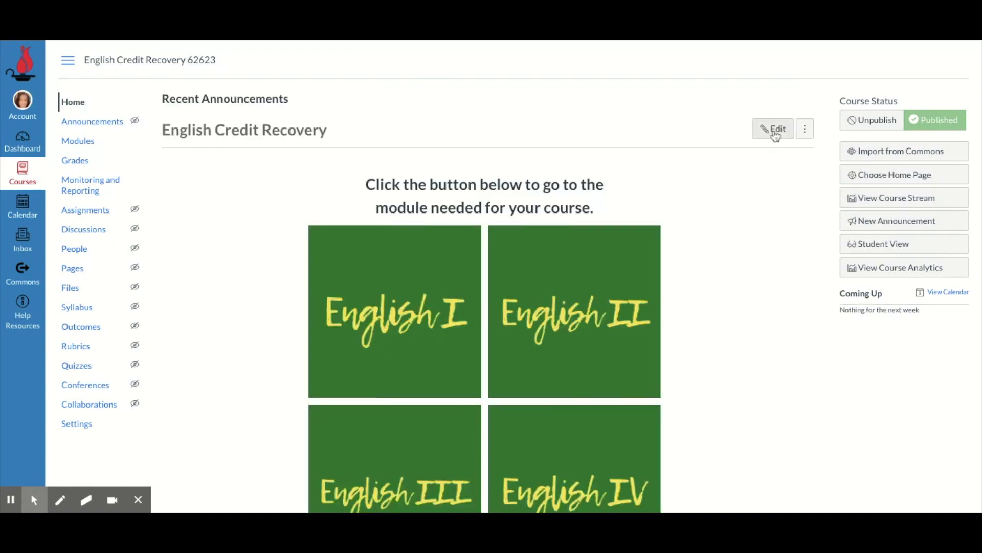
pyautogui.click(776, 134)
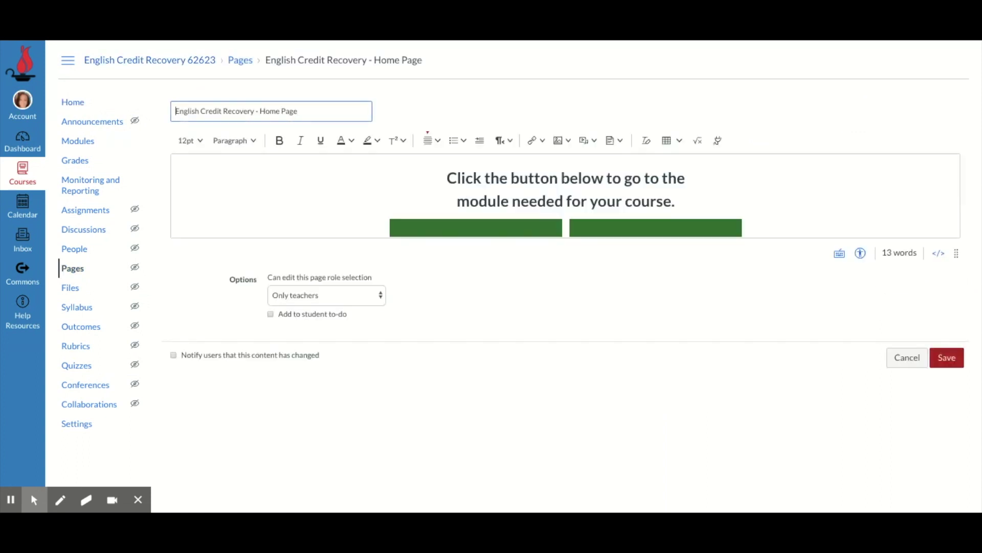
pyautogui.click(956, 255)
pyautogui.moveTo(957, 256); pyautogui.dragTo(939, 504)
pyautogui.click(786, 277)
pyautogui.scroll(2, 785, 276)
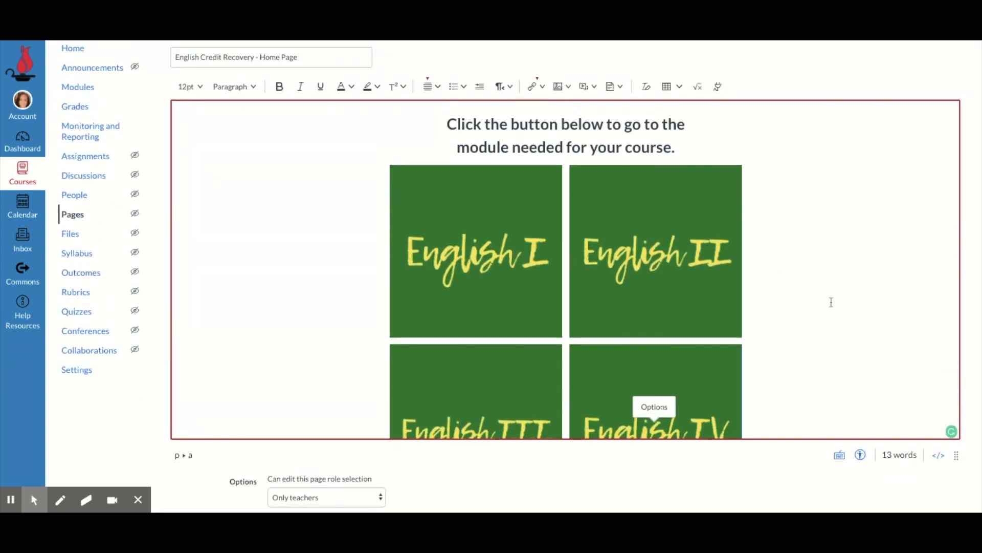
pyautogui.scroll(-2, 829, 307)
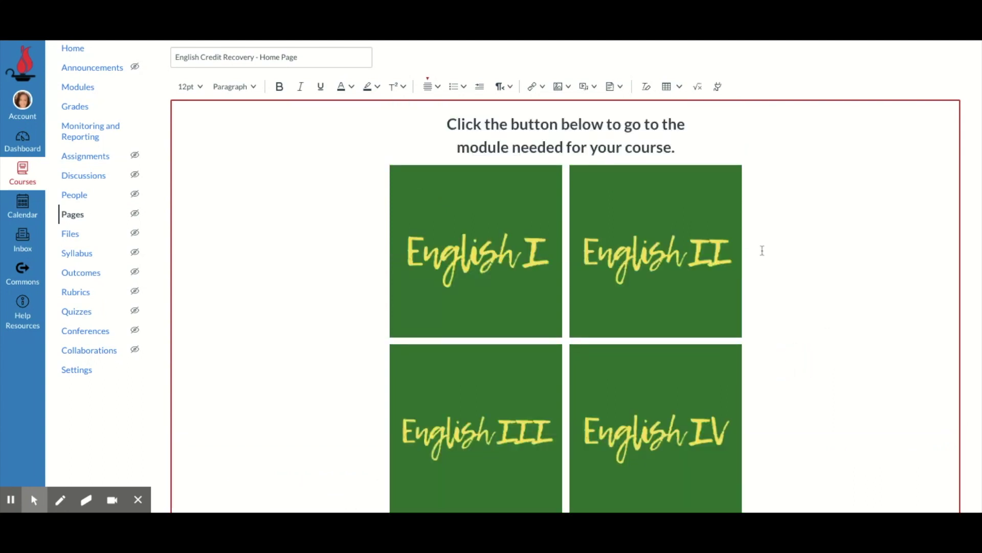
pyautogui.scroll(-3, 763, 247)
pyautogui.scroll(2, 653, 407)
pyautogui.scroll(3, 654, 407)
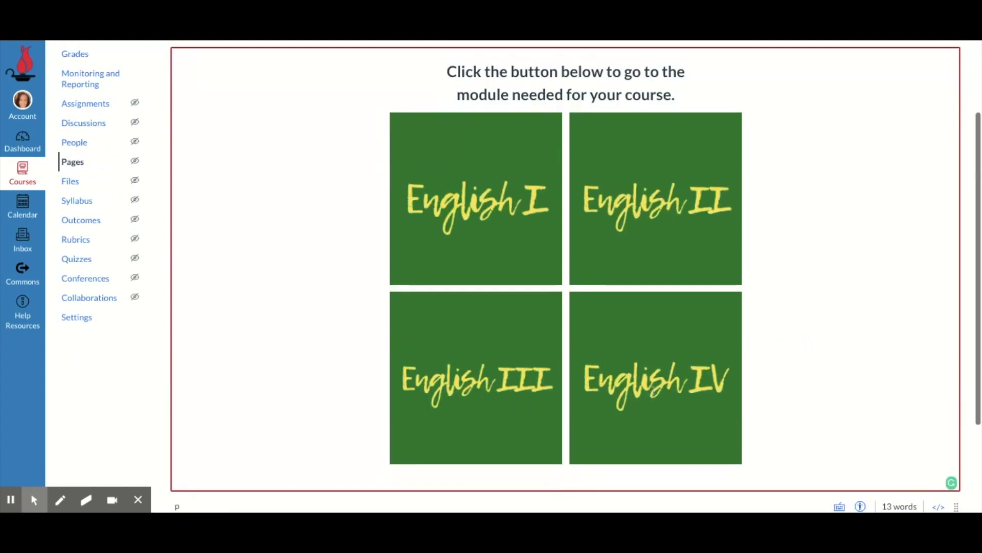
# - Upload Galaxy Wallpaper.jpg from the computer and insert it beneath the four English tiles
pyautogui.click(566, 126)
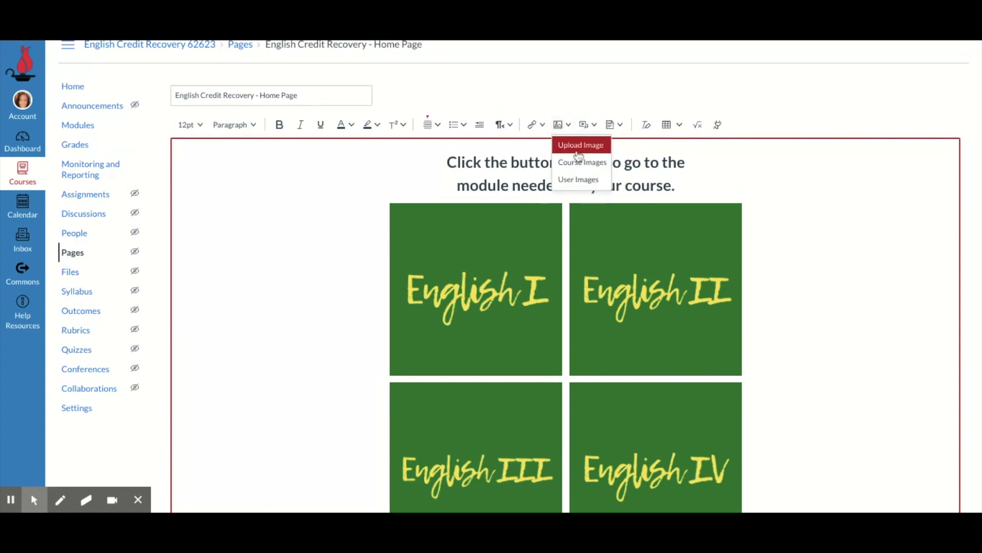
pyautogui.click(578, 147)
pyautogui.click(492, 220)
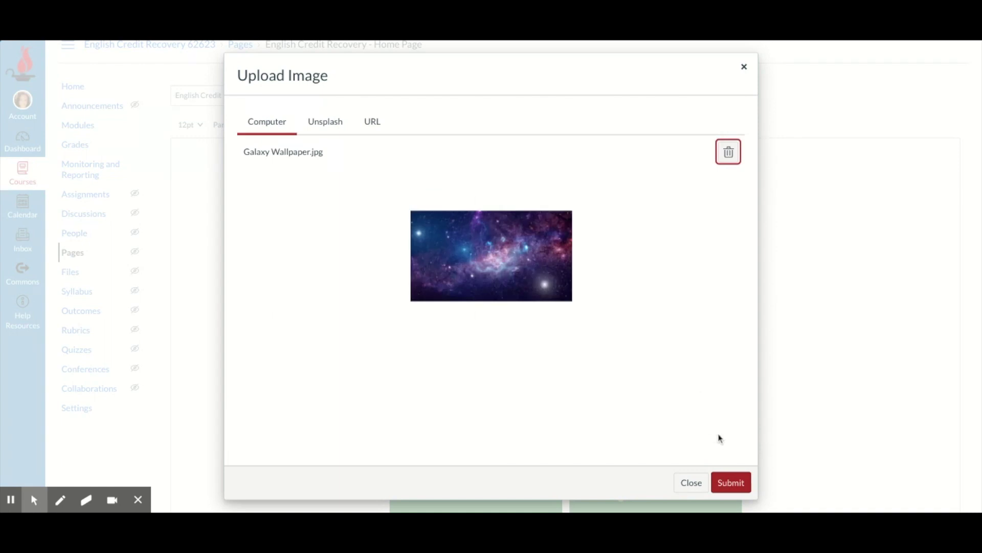
pyautogui.click(728, 483)
pyautogui.scroll(-4, 811, 274)
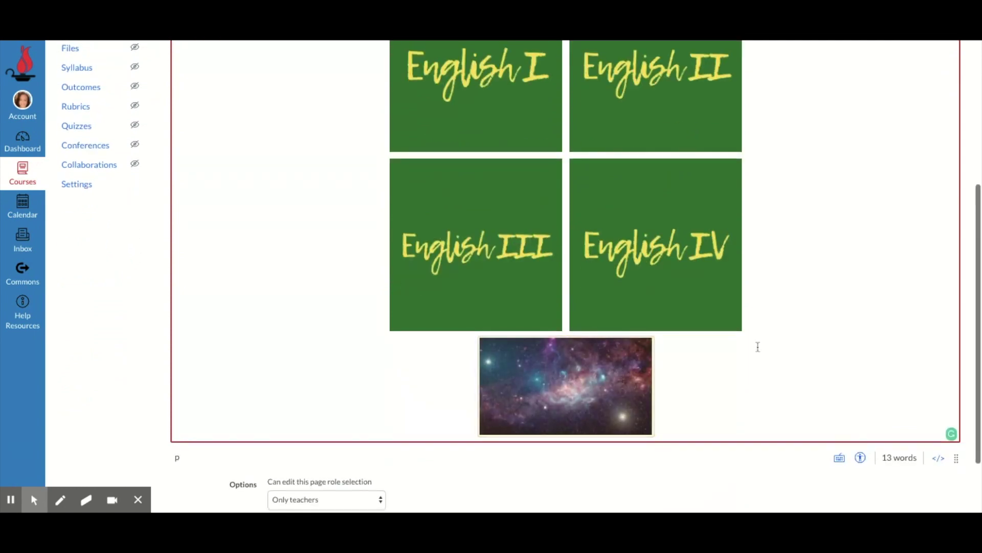
# - Select the galaxy image in the editor so its Options tooltip appears
pyautogui.scroll(2, 765, 349)
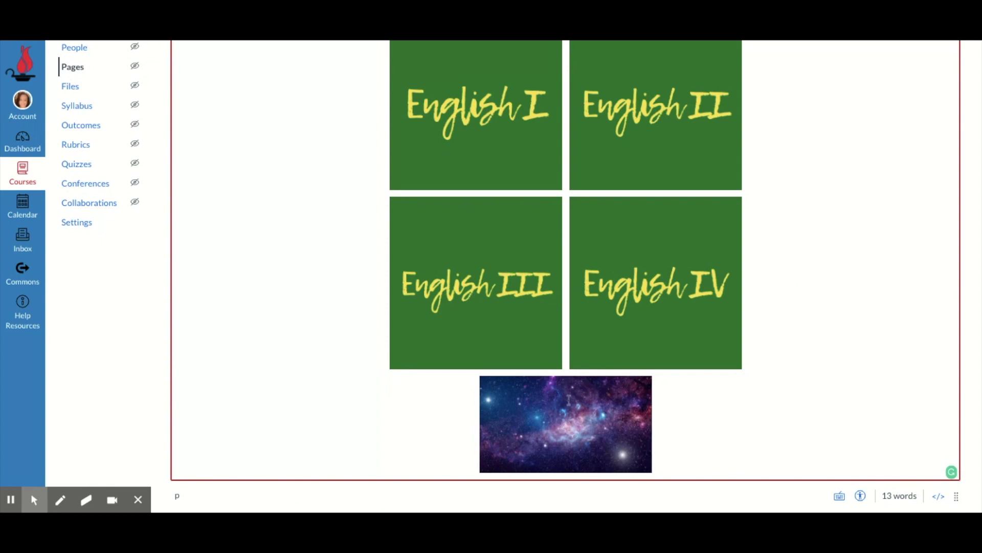
pyautogui.click(568, 428)
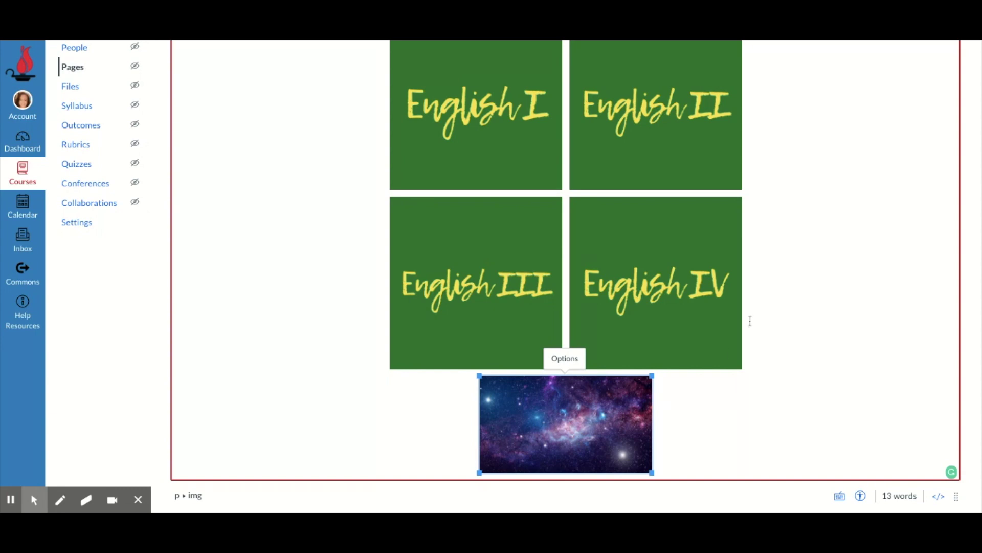
pyautogui.scroll(4, 751, 317)
pyautogui.scroll(-4, 754, 299)
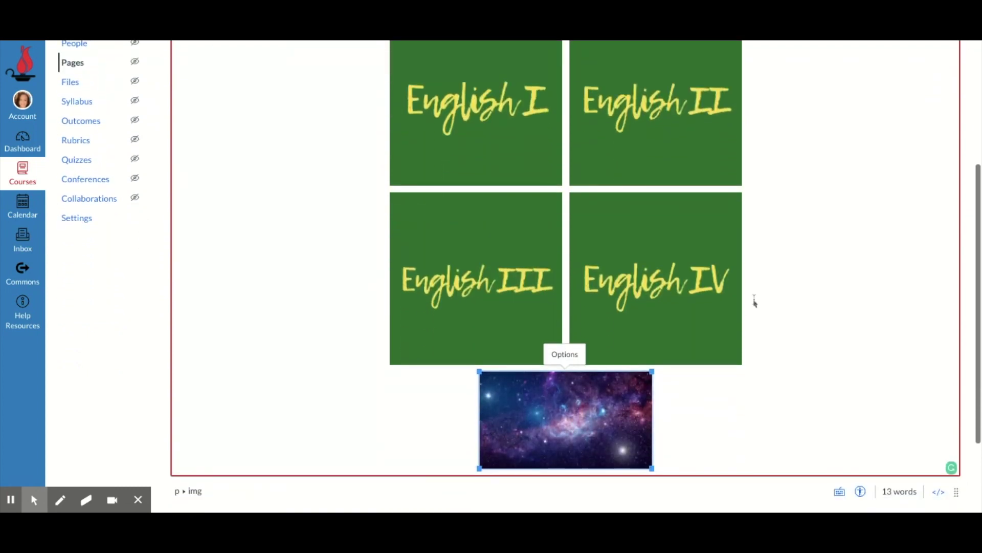
pyautogui.scroll(2, 754, 299)
pyautogui.scroll(-2, 754, 299)
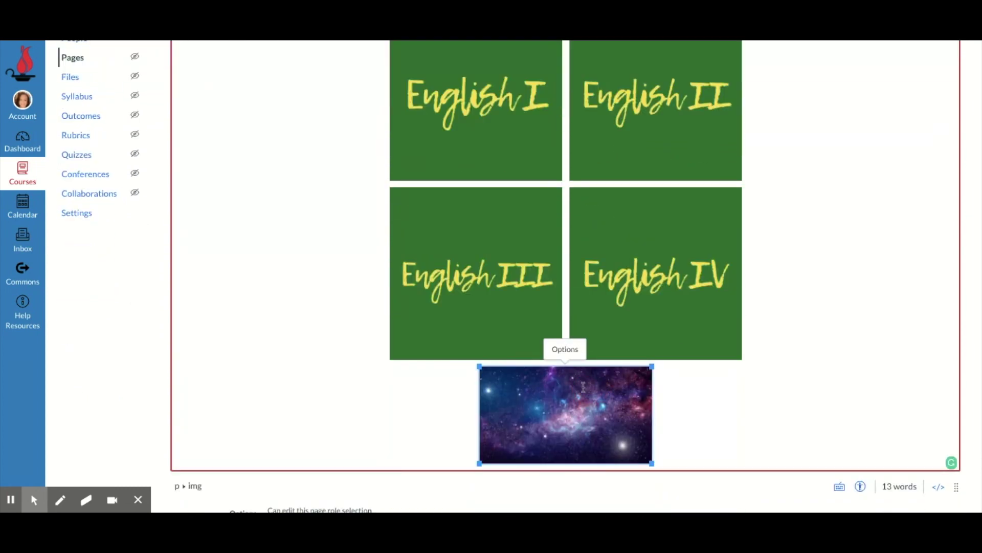
pyautogui.scroll(3, 633, 313)
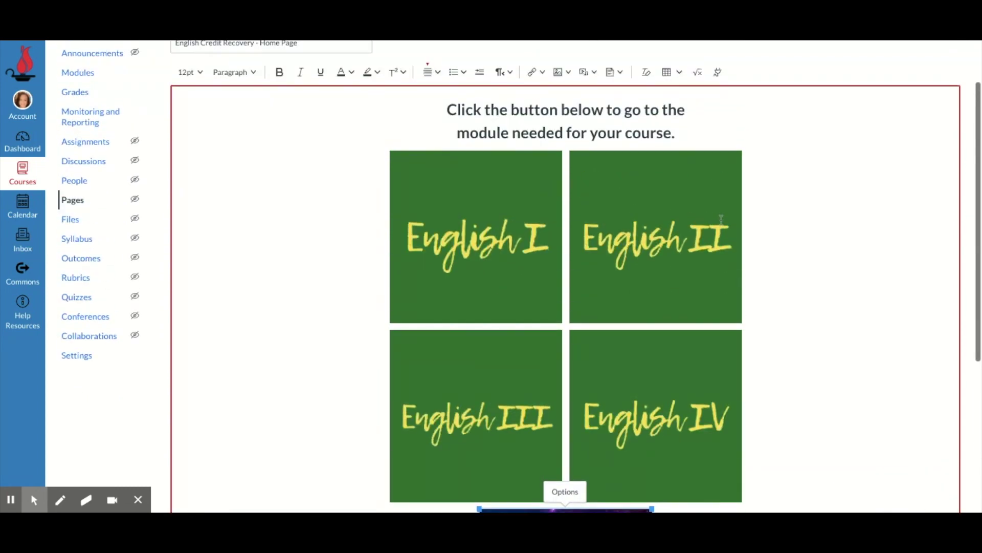
# - Link the galaxy image to Course Navigation > Quizzes through Course Links, and save the page
pyautogui.click(543, 76)
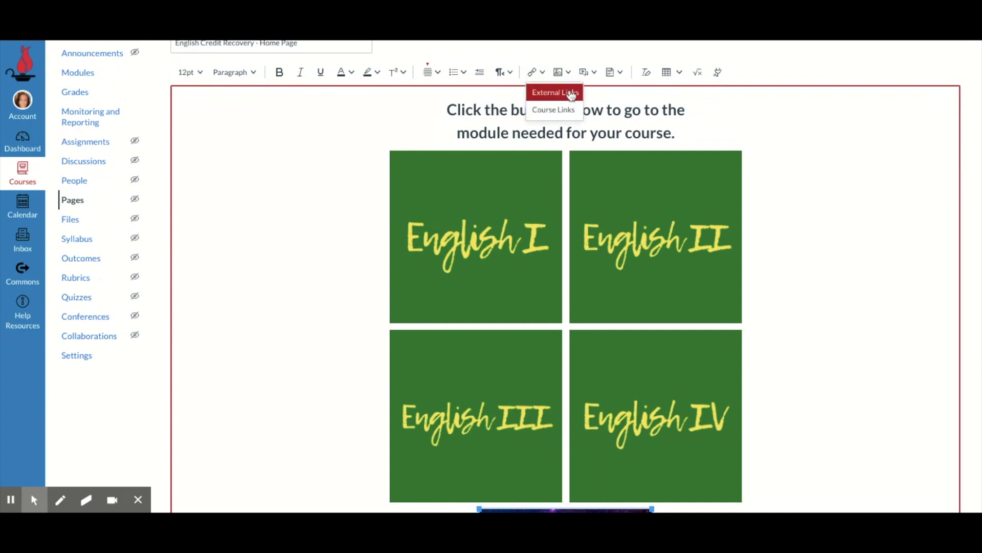
pyautogui.click(567, 117)
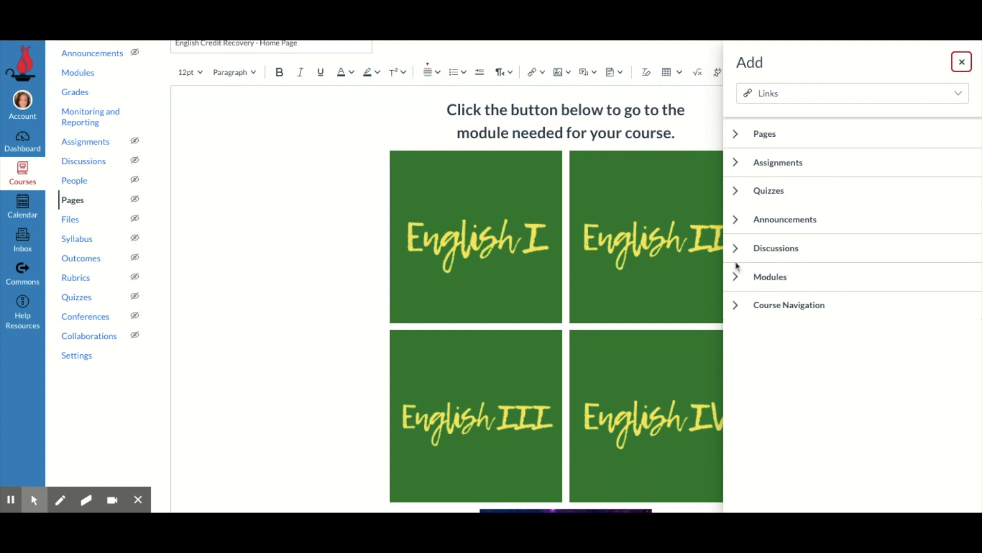
pyautogui.click(735, 279)
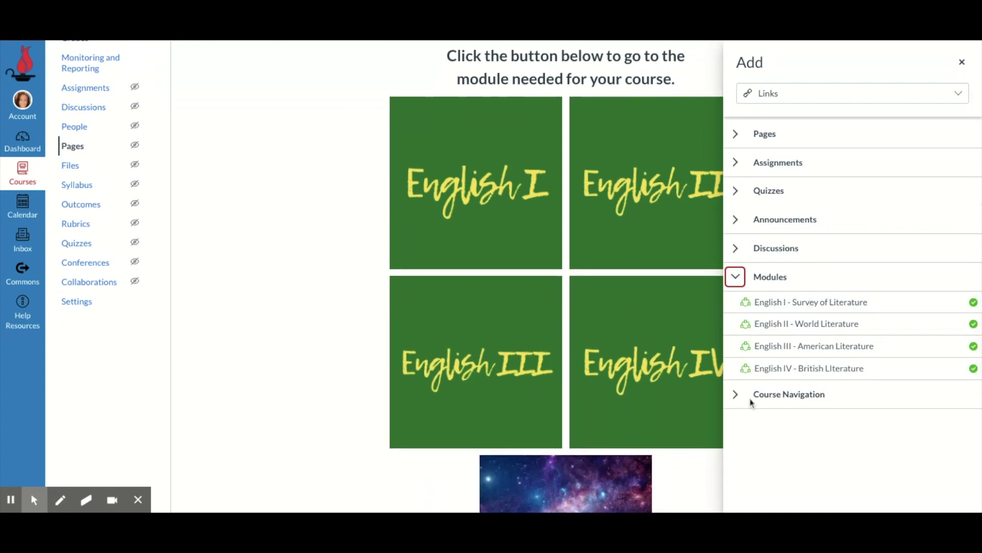
pyautogui.click(736, 395)
pyautogui.scroll(-2, 839, 293)
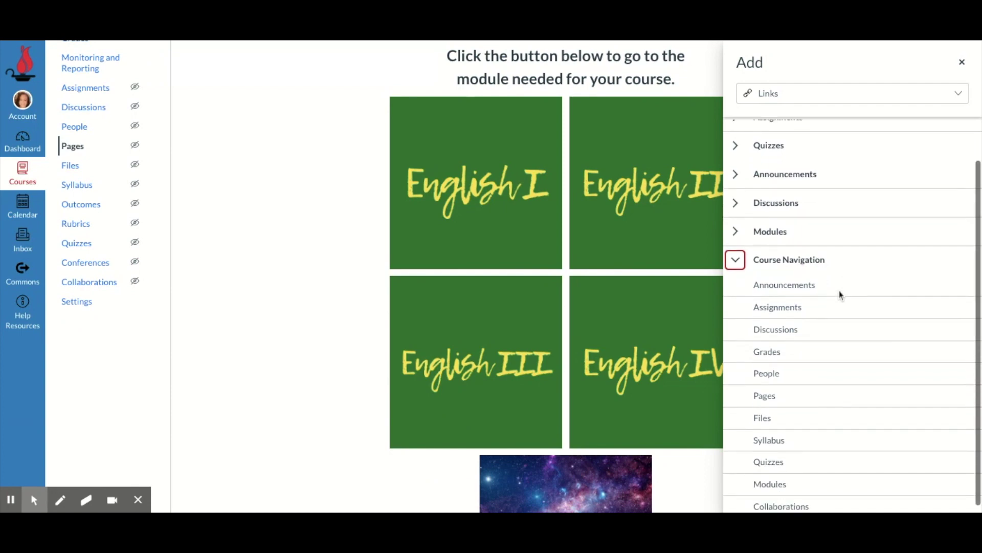
pyautogui.click(769, 458)
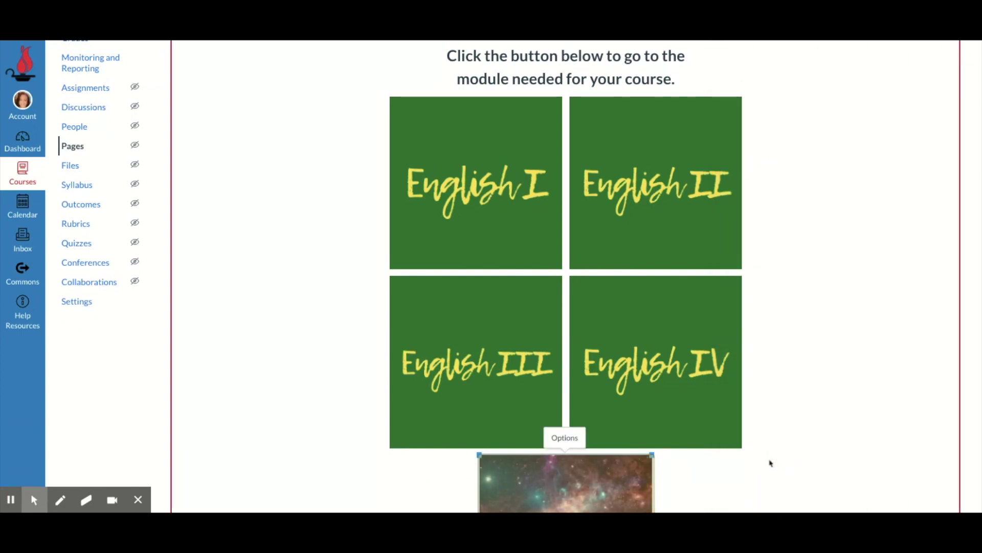
pyautogui.scroll(-4, 769, 461)
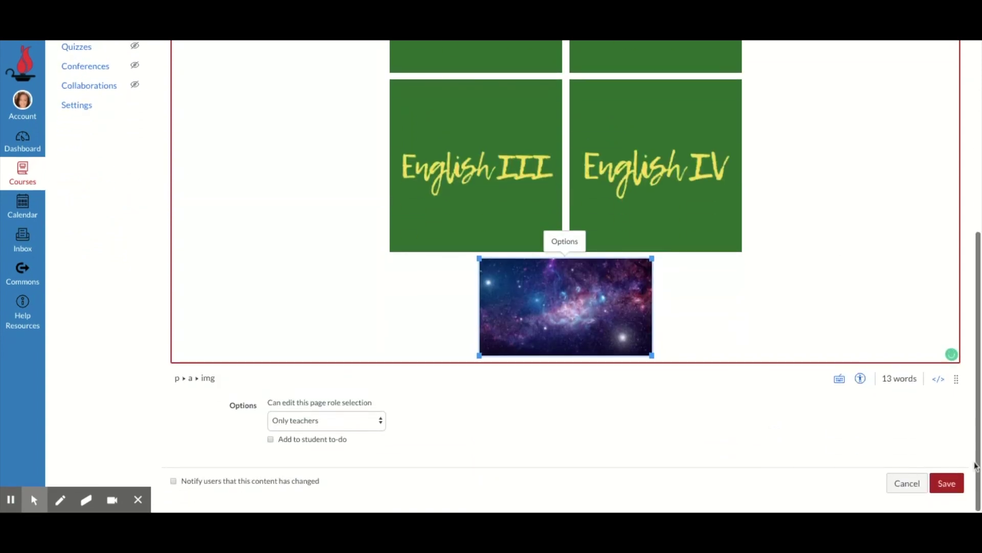
pyautogui.click(947, 483)
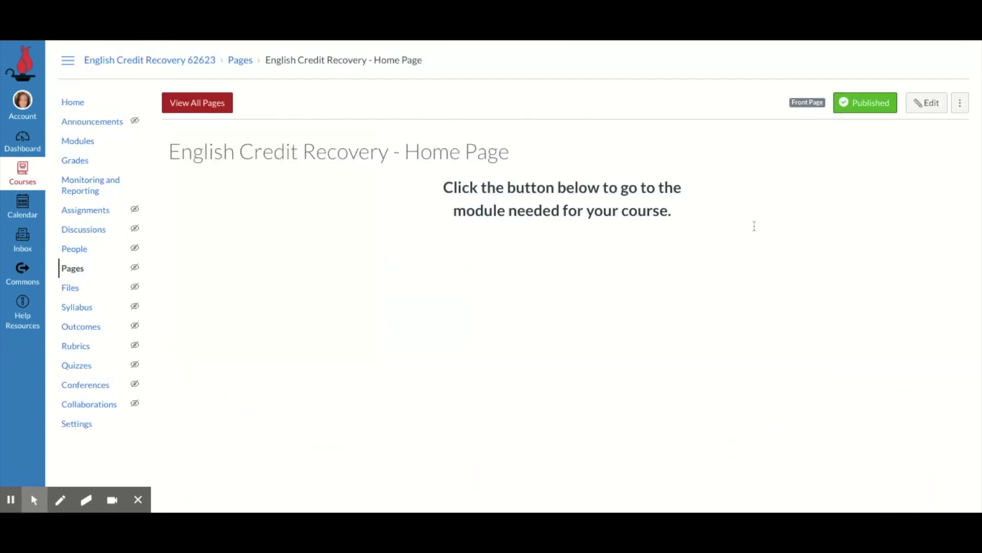
# - Test the galaxy image on the published home page to confirm it opens course Quizzes
pyautogui.scroll(-2, 794, 321)
pyautogui.scroll(-3, 763, 373)
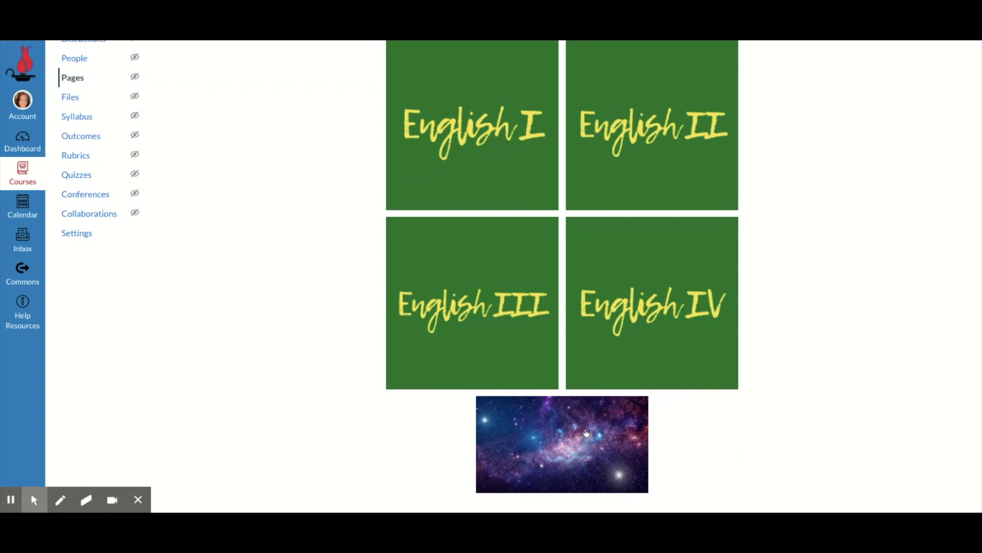
pyautogui.click(587, 433)
pyautogui.scroll(1, 783, 247)
pyautogui.scroll(-1, 783, 246)
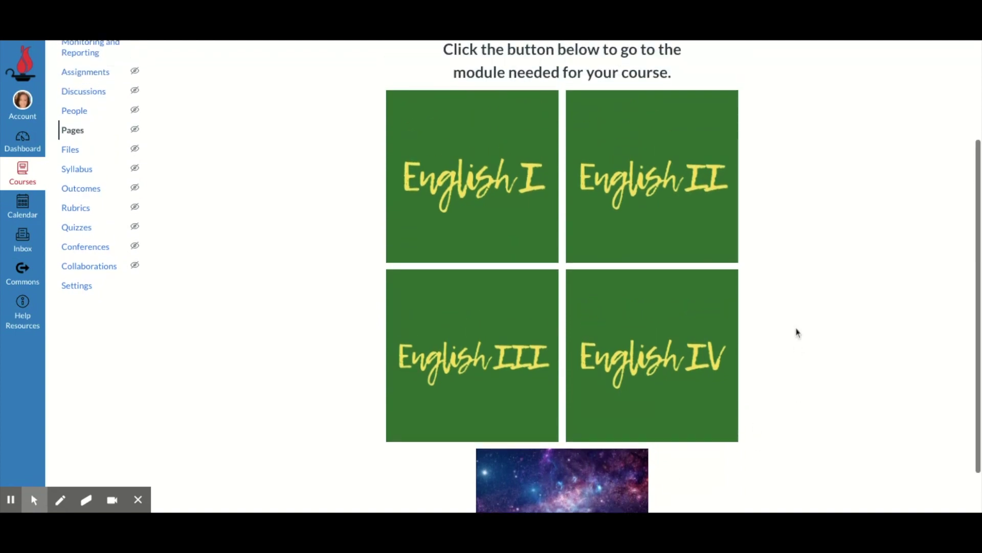
pyautogui.scroll(1, 796, 301)
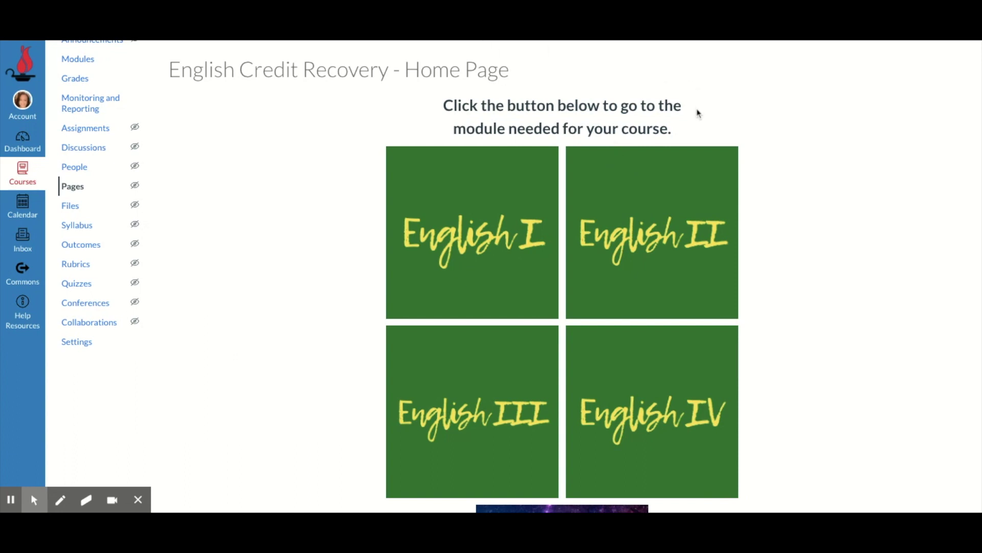
pyautogui.scroll(1, 699, 113)
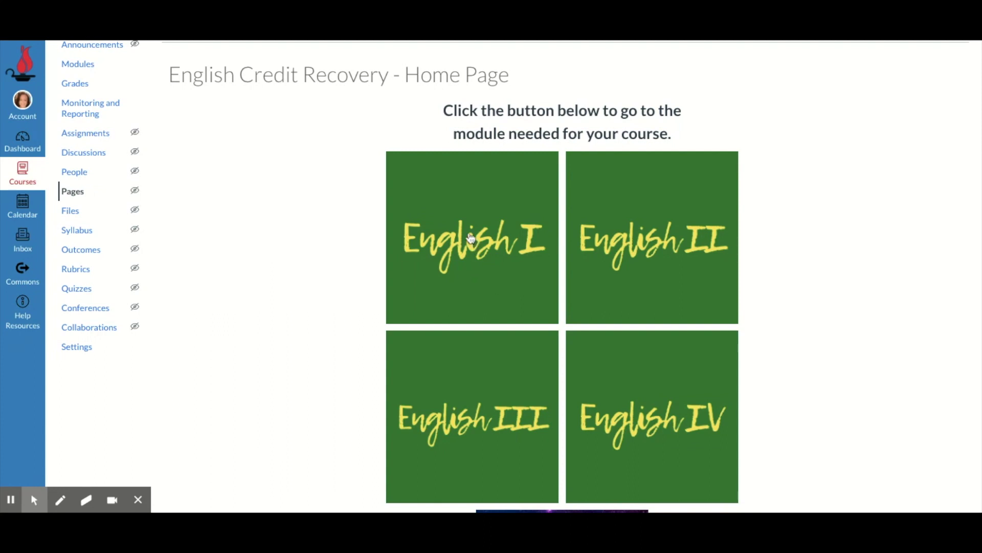
pyautogui.moveTo(686, 134); pyautogui.dragTo(422, 113)
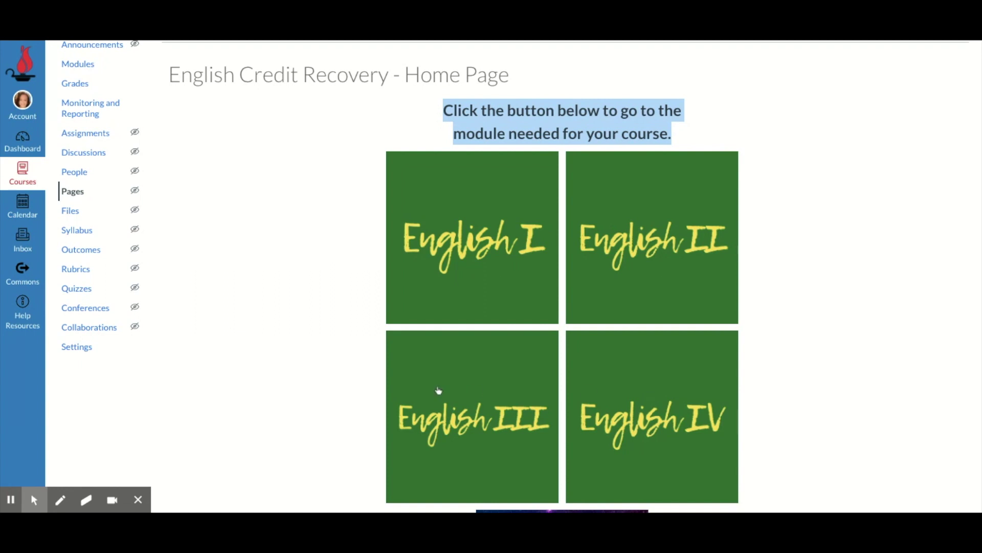
pyautogui.click(586, 123)
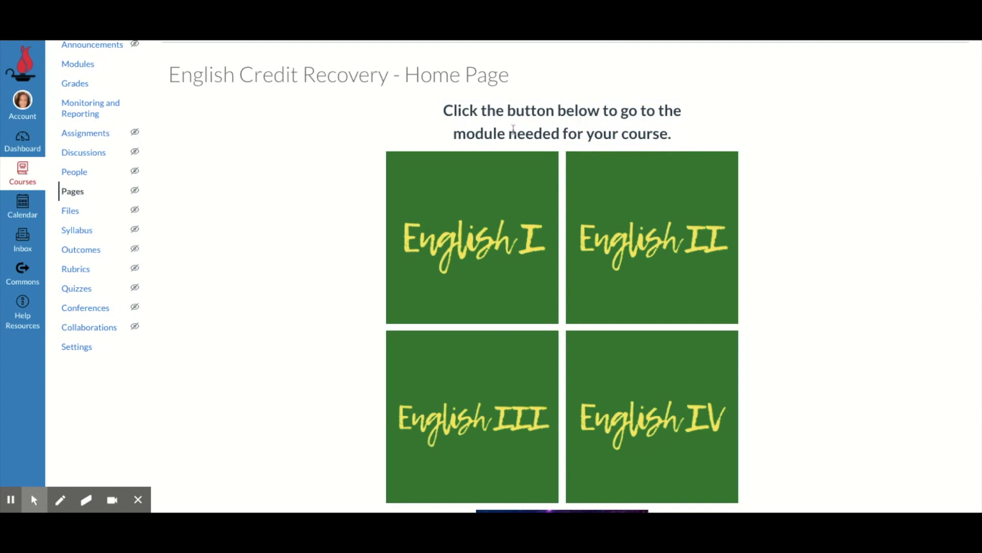
pyautogui.scroll(-2, 758, 243)
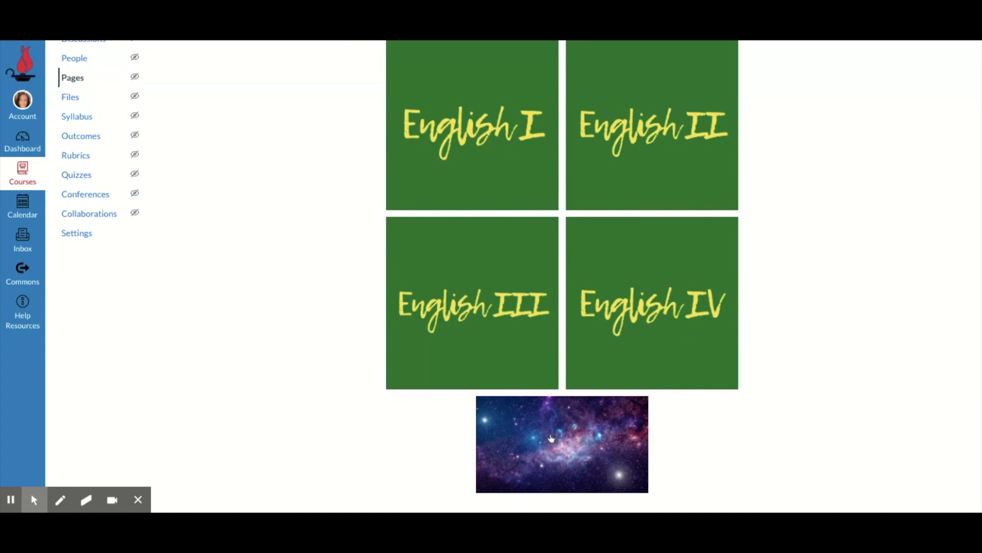
pyautogui.scroll(4, 752, 259)
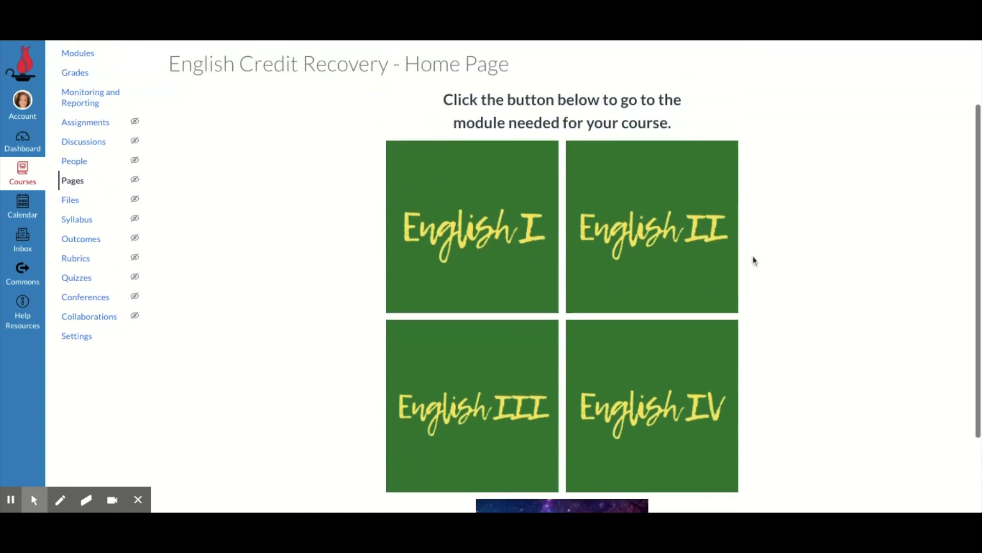